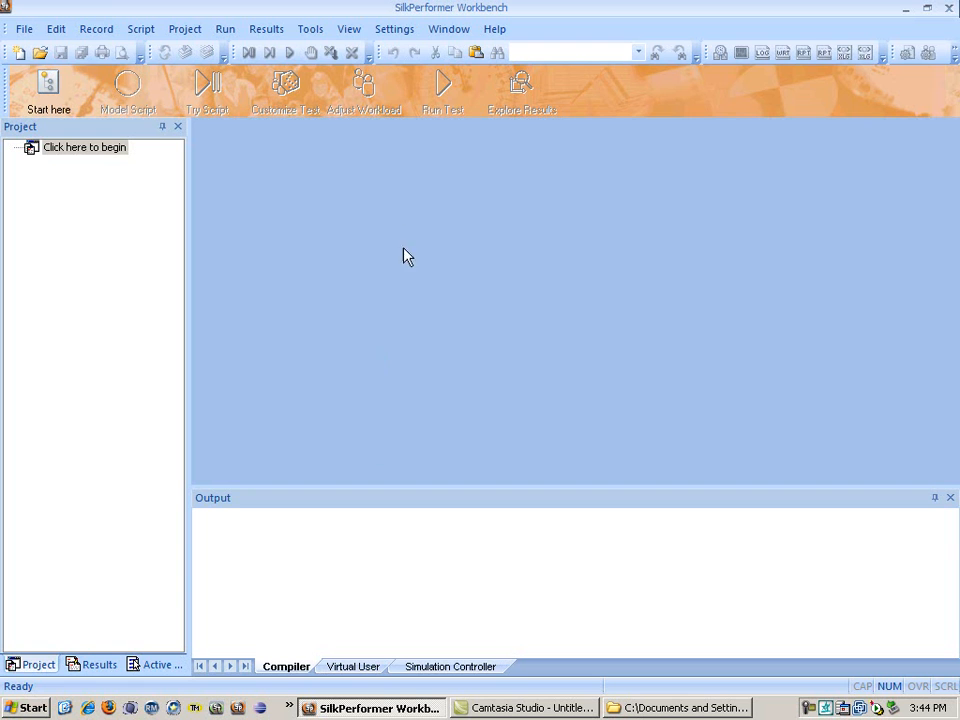
Step: Switch to SilkPerformer .NET Explorer by launching it from the SilkPerformer 2009 R2 development tools
{"action": "left_click", "coordinate": [319, 30]}
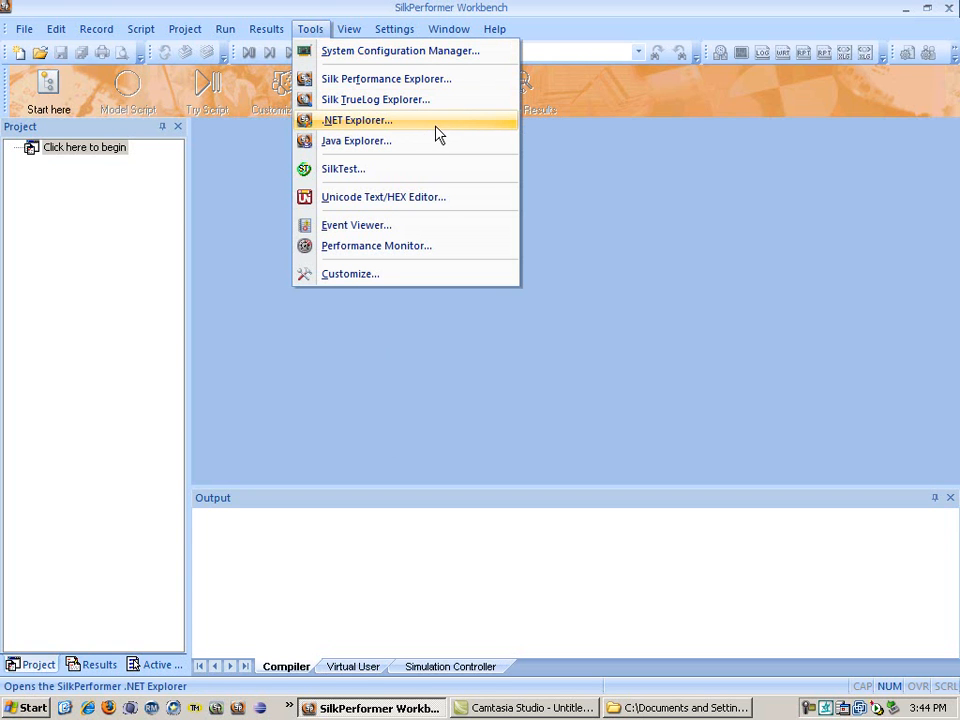
{"action": "left_click", "coordinate": [33, 708]}
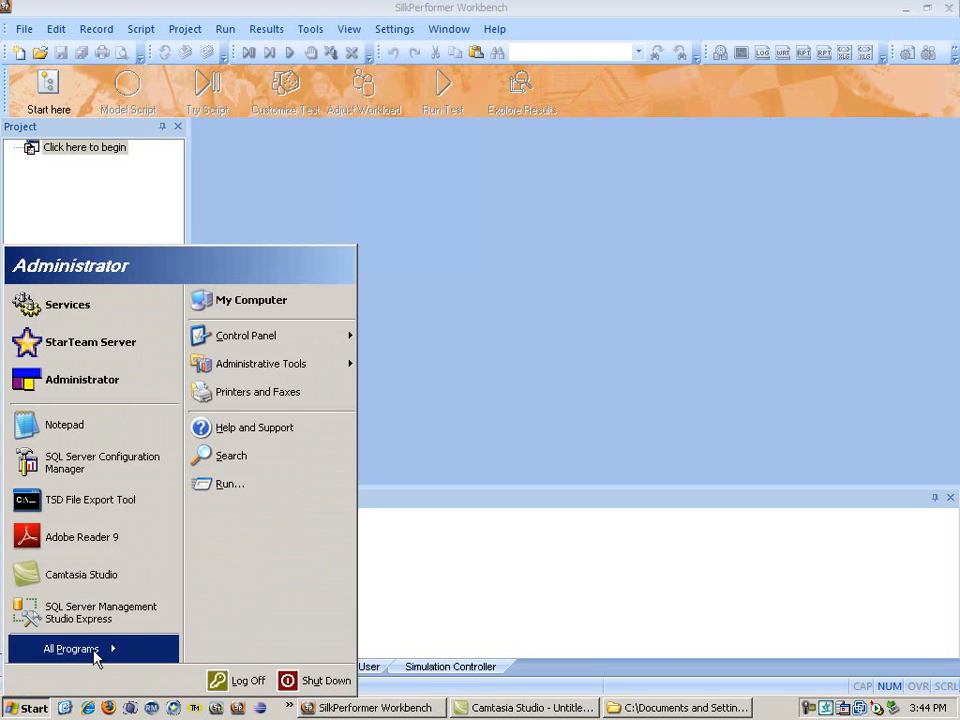
{"action": "mouse_move", "coordinate": [96, 652]}
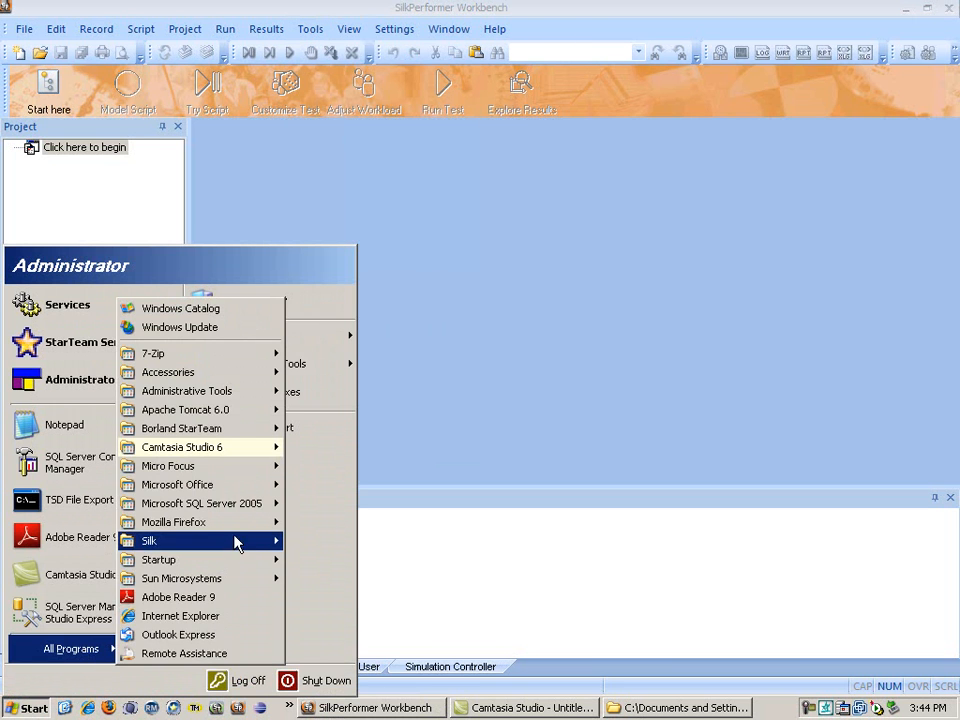
{"action": "mouse_move", "coordinate": [238, 544]}
{"action": "mouse_move", "coordinate": [431, 583]}
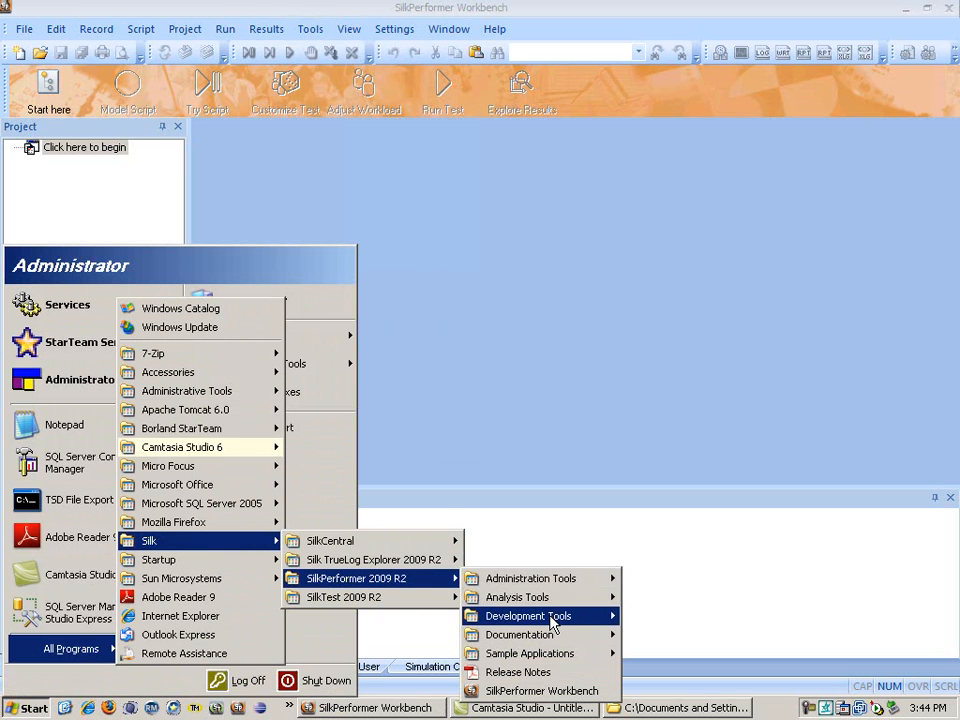
{"action": "mouse_move", "coordinate": [562, 619]}
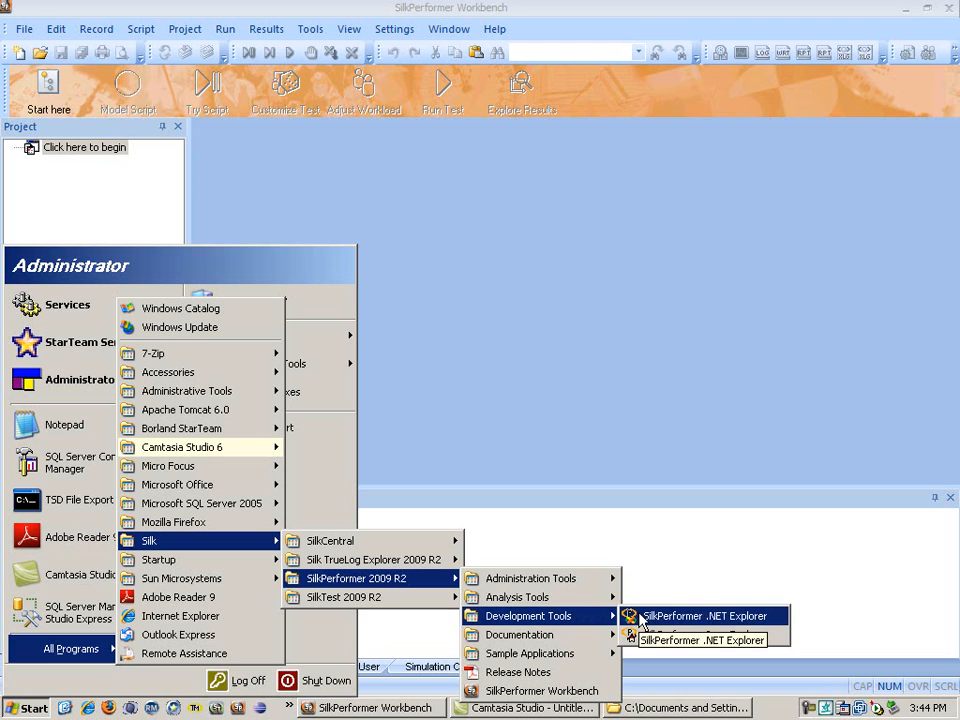
{"action": "left_click", "coordinate": [640, 617]}
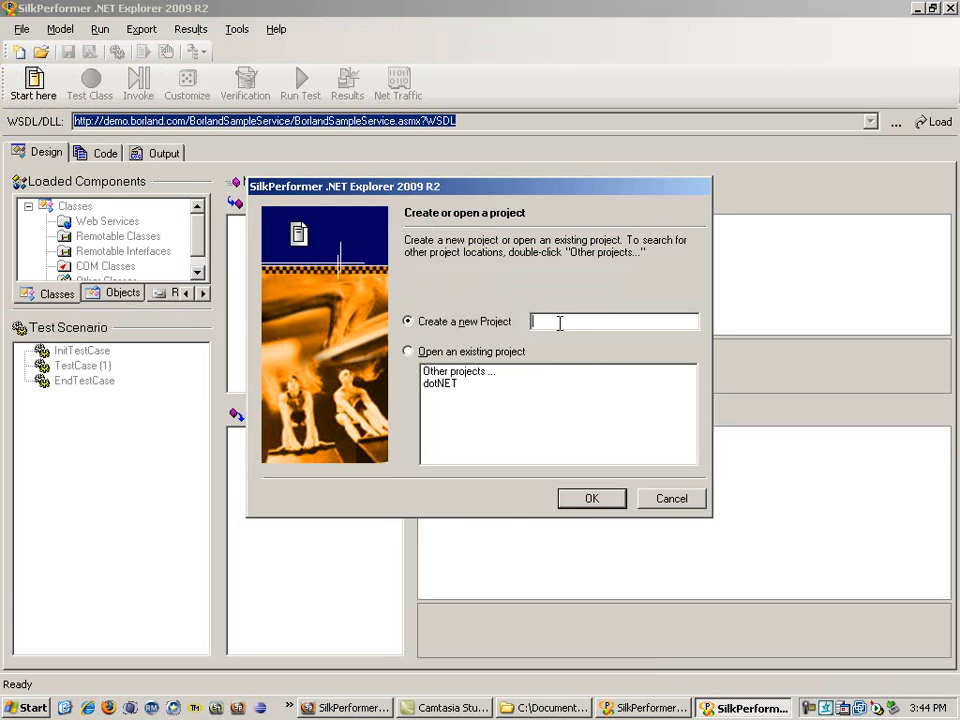
Step: Create a new project named dotNetExample
{"action": "type", "text": "dotNetExample"}
{"action": "left_click", "coordinate": [606, 503]}
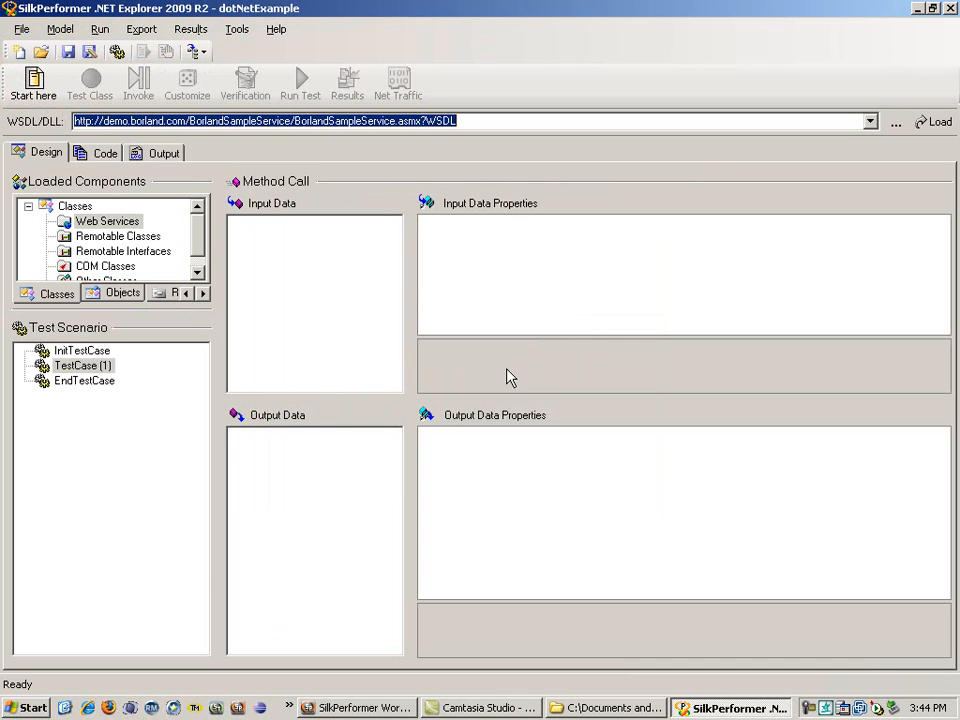
{"action": "left_click", "coordinate": [34, 82]}
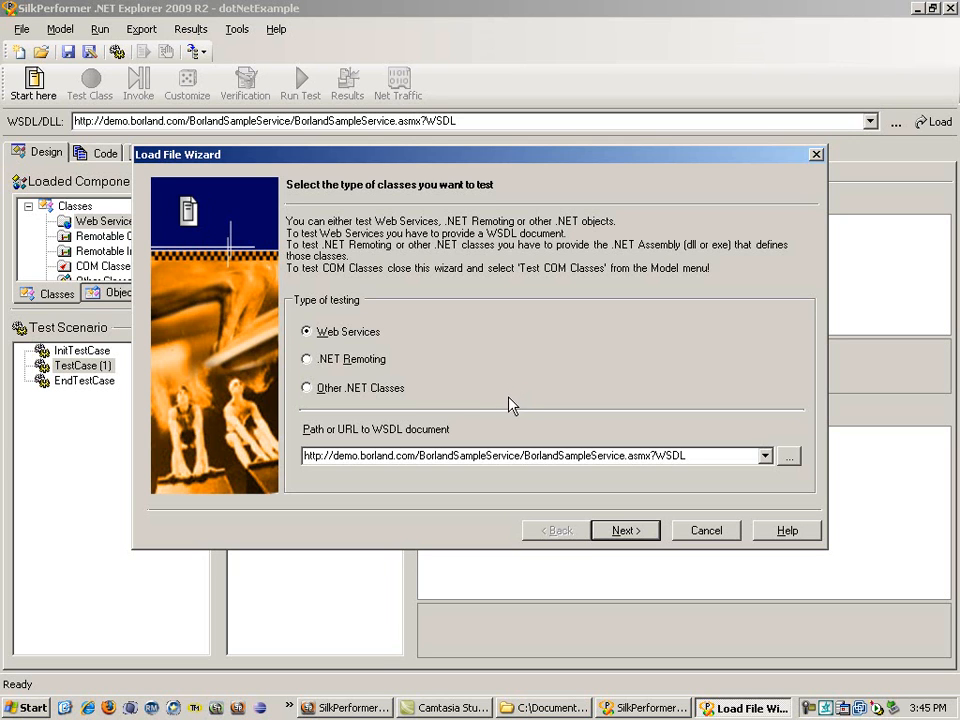
{"action": "double_click", "coordinate": [716, 455]}
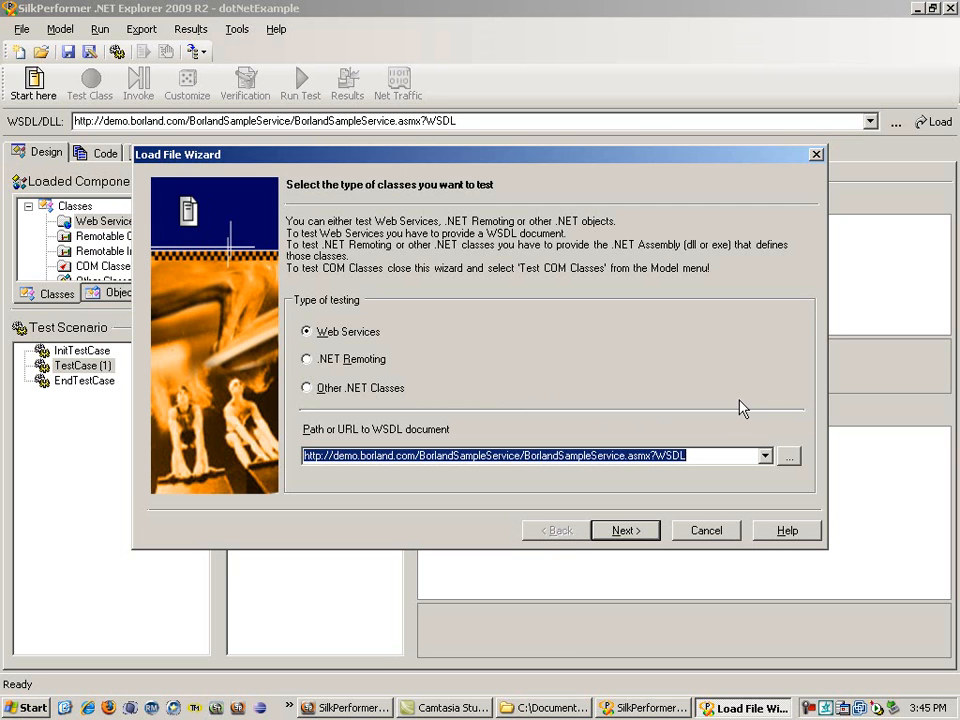
{"action": "left_click", "coordinate": [628, 530]}
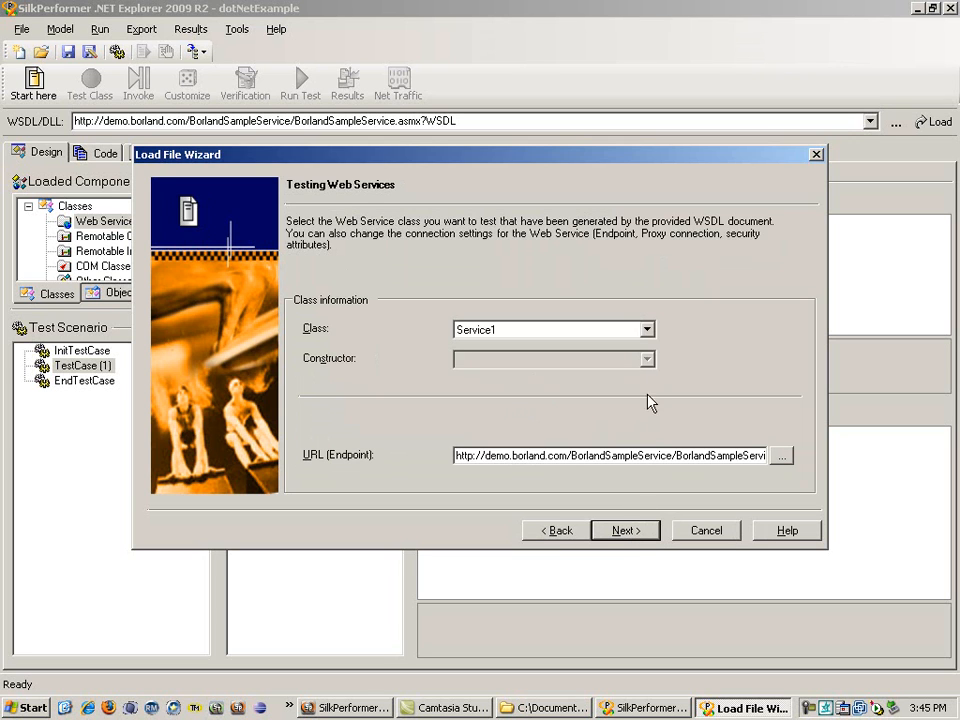
{"action": "left_click", "coordinate": [647, 330]}
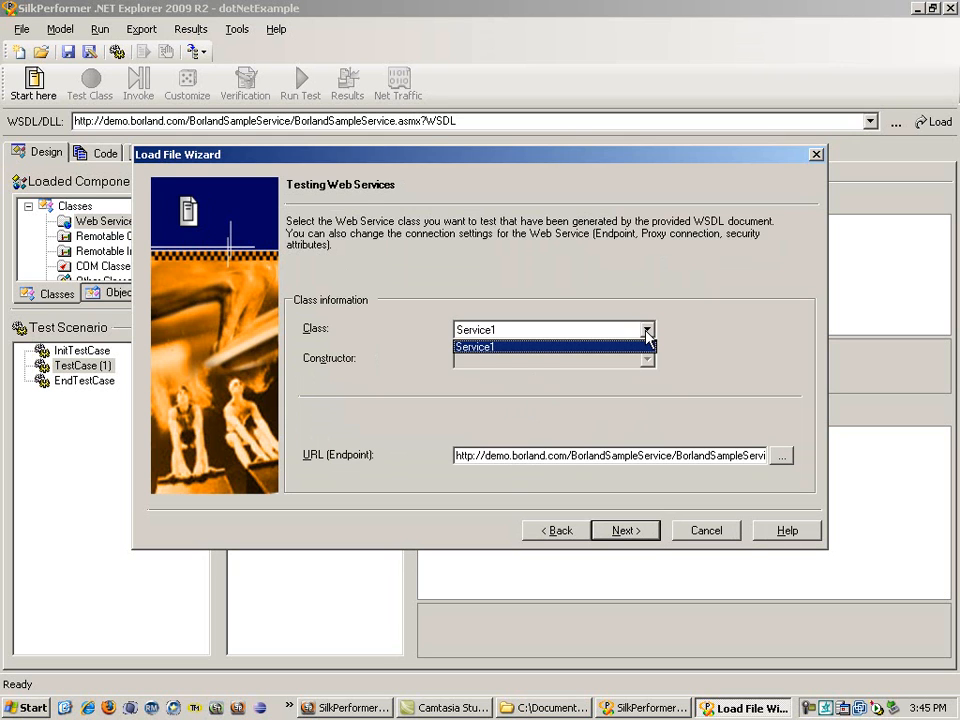
{"action": "left_click", "coordinate": [647, 331]}
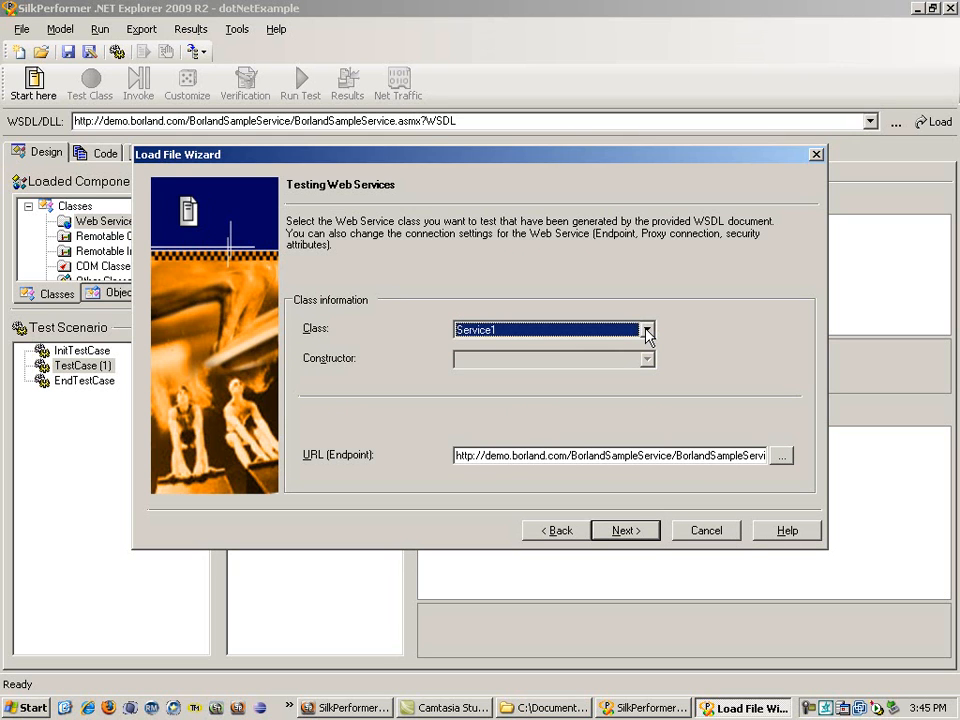
{"action": "left_click", "coordinate": [640, 533]}
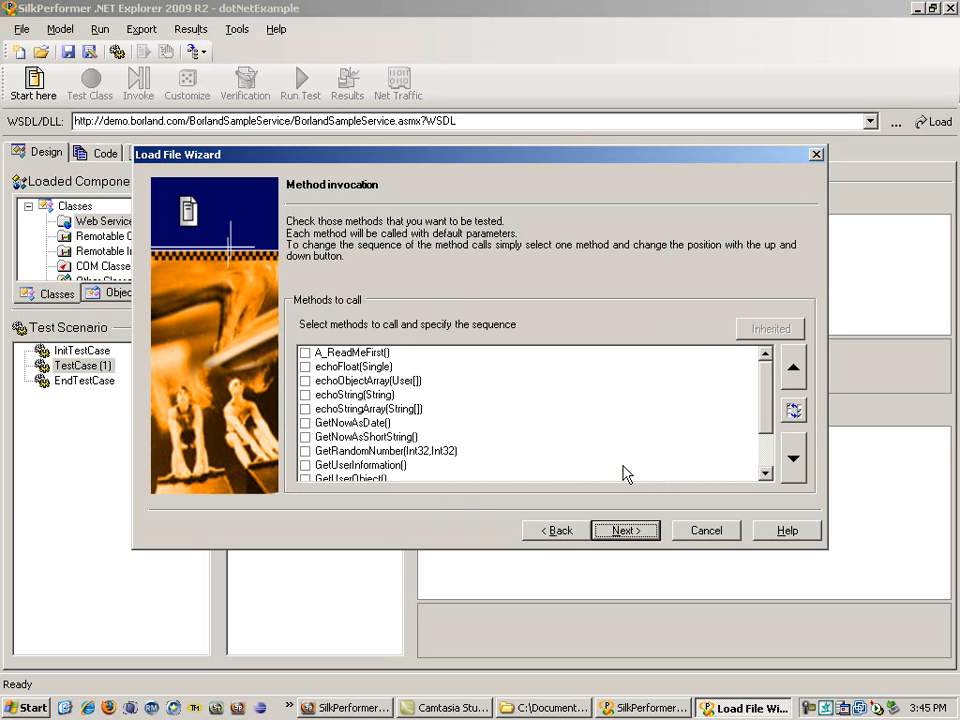
{"action": "left_click", "coordinate": [637, 532]}
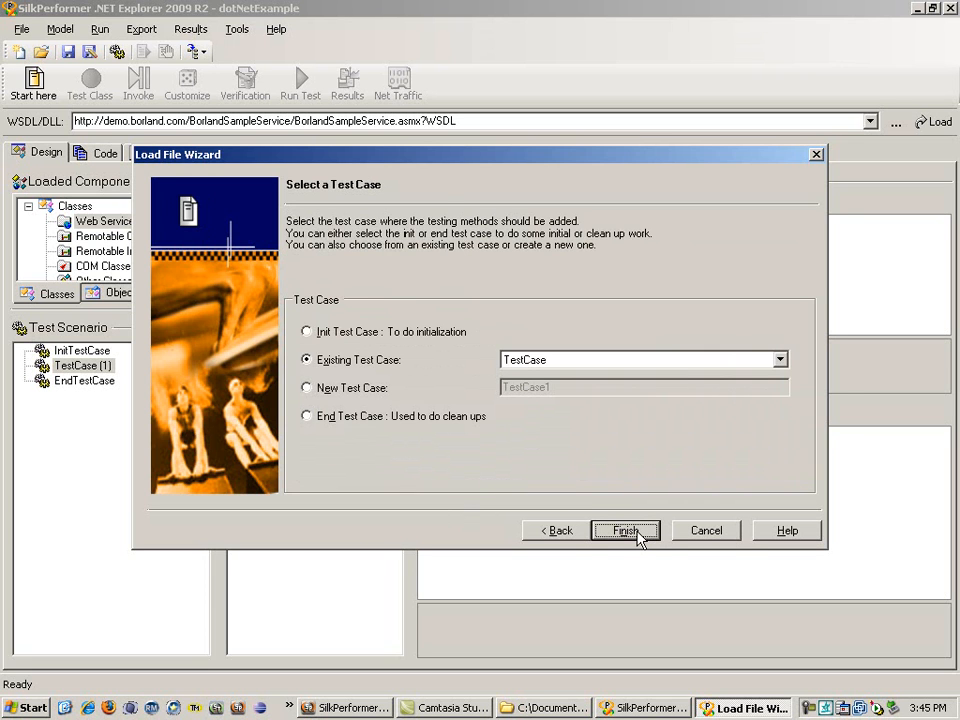
{"action": "left_click", "coordinate": [627, 531]}
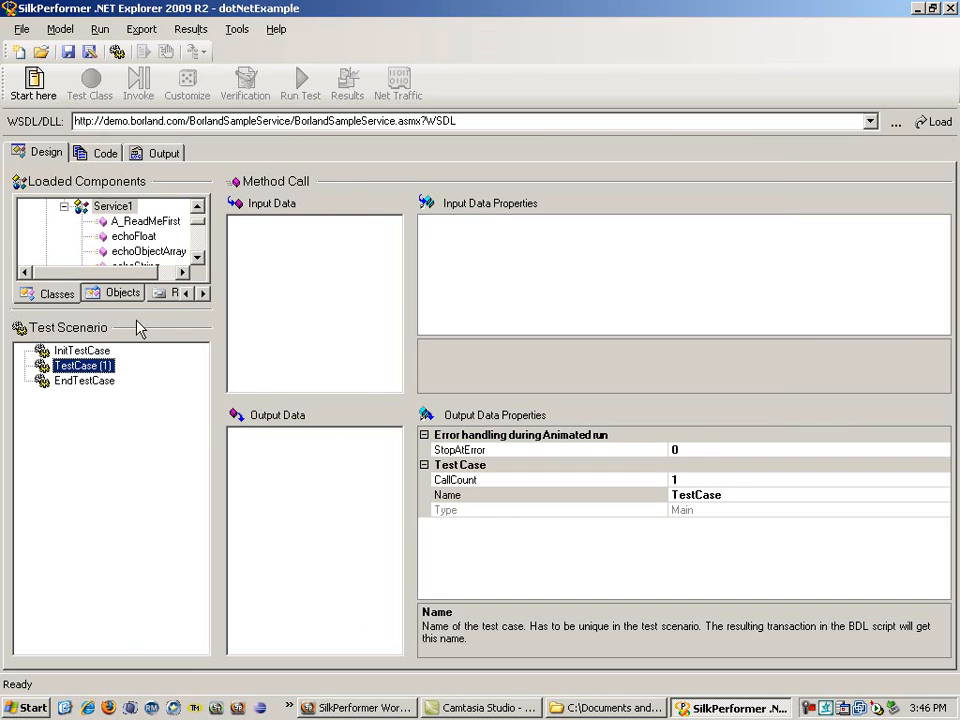
Step: Enlarge the loaded components list and invoke Service1's echoString method to add it to TestCase
{"action": "left_click_drag", "start_coordinate": [138, 313], "coordinate": [136, 412]}
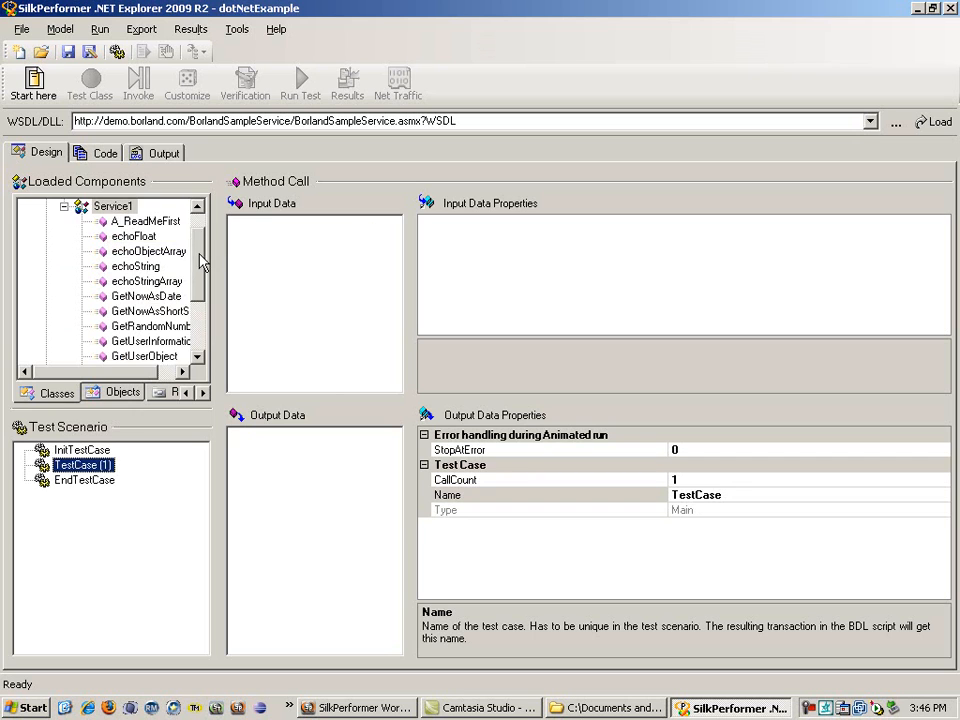
{"action": "scroll", "coordinate": [204, 255], "scroll_direction": "up", "scroll_amount": 2}
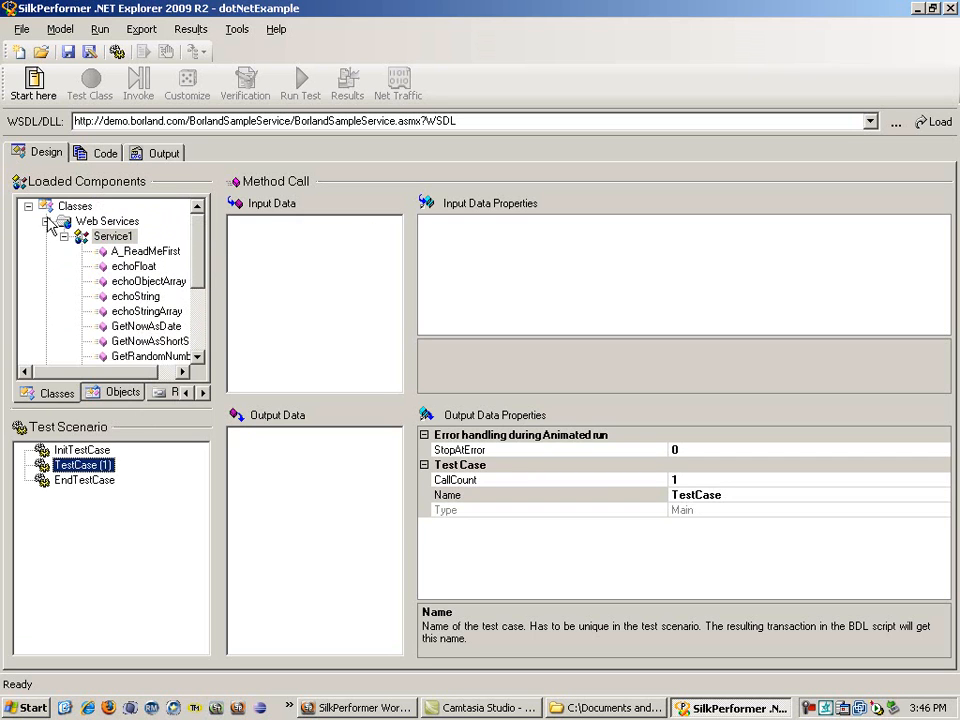
{"action": "scroll", "coordinate": [140, 245], "scroll_direction": "down", "scroll_amount": 2}
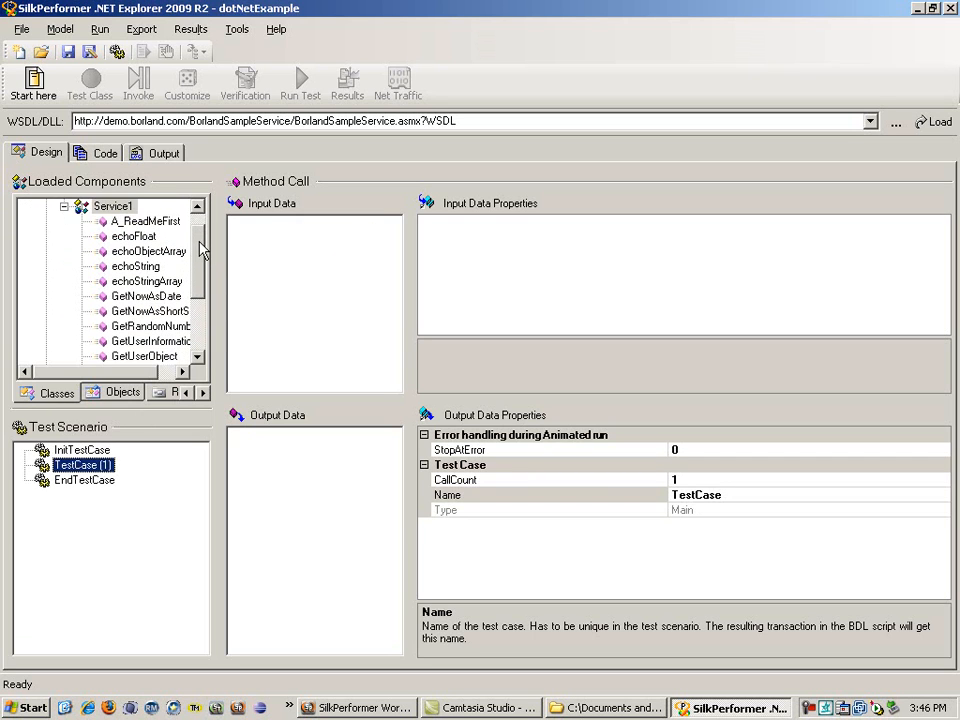
{"action": "left_click", "coordinate": [150, 268]}
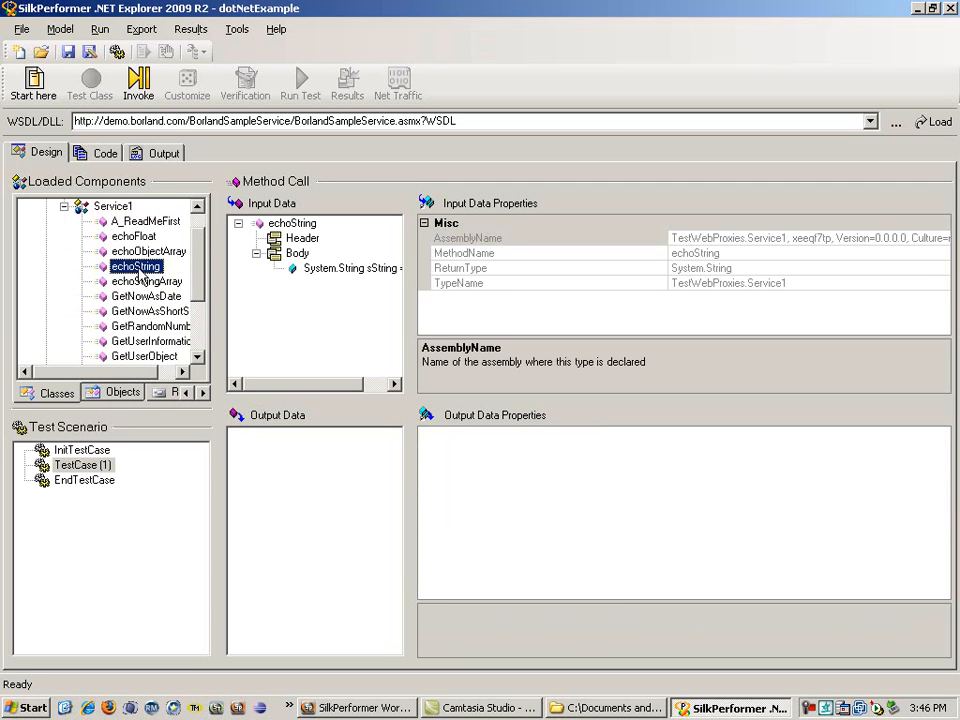
{"action": "left_click", "coordinate": [141, 88]}
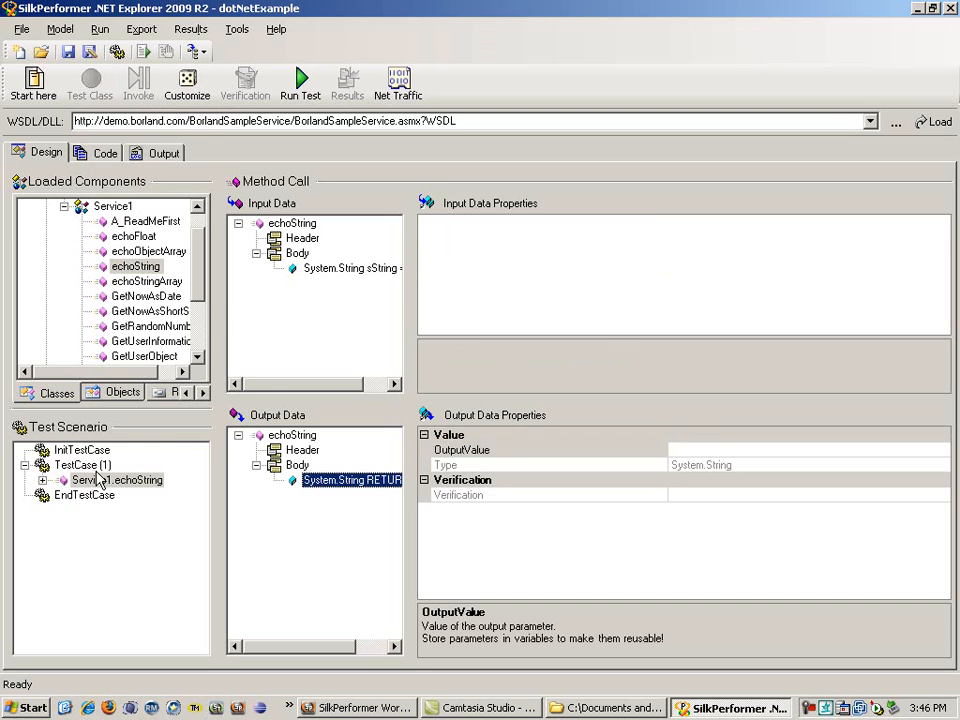
Step: Set the echoString input parameter sString to the constant value "Hello, world!"
{"action": "left_click", "coordinate": [344, 271]}
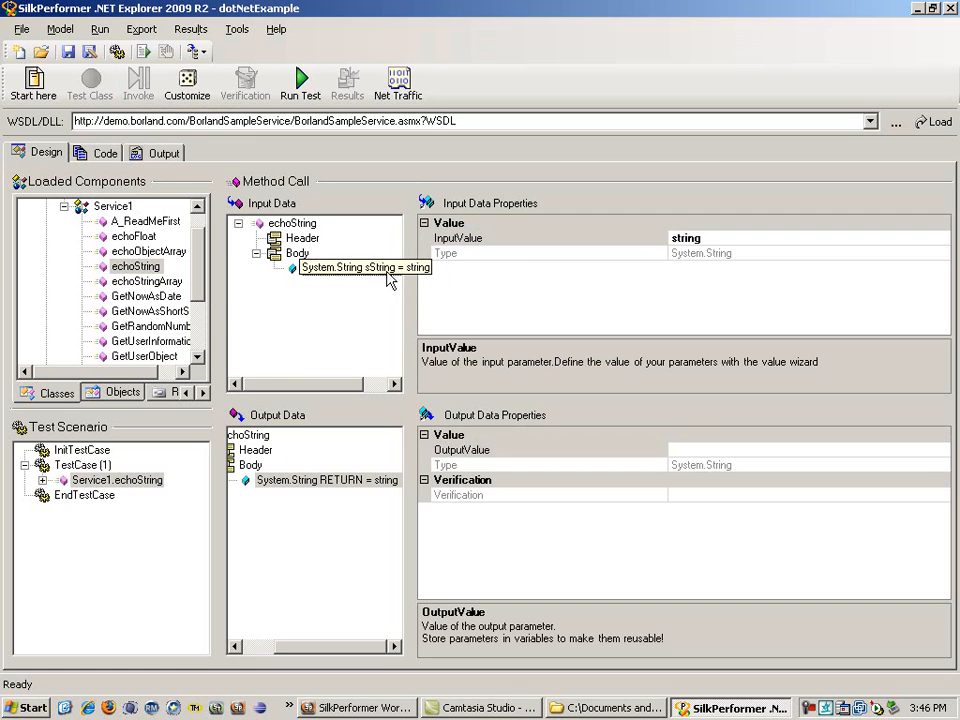
{"action": "left_click", "coordinate": [748, 238]}
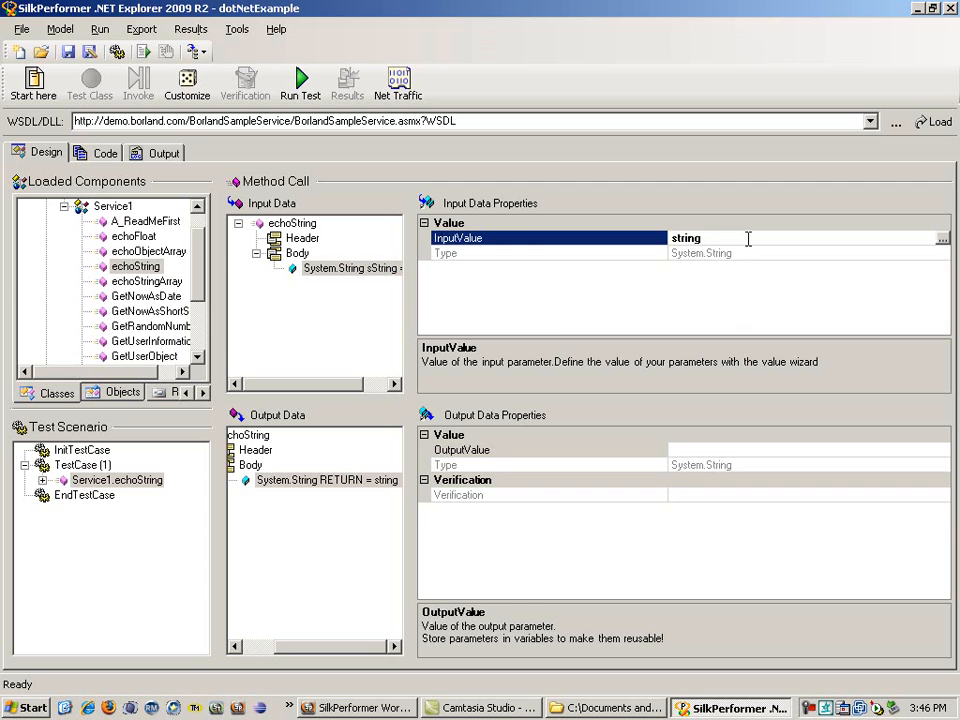
{"action": "left_click", "coordinate": [942, 238]}
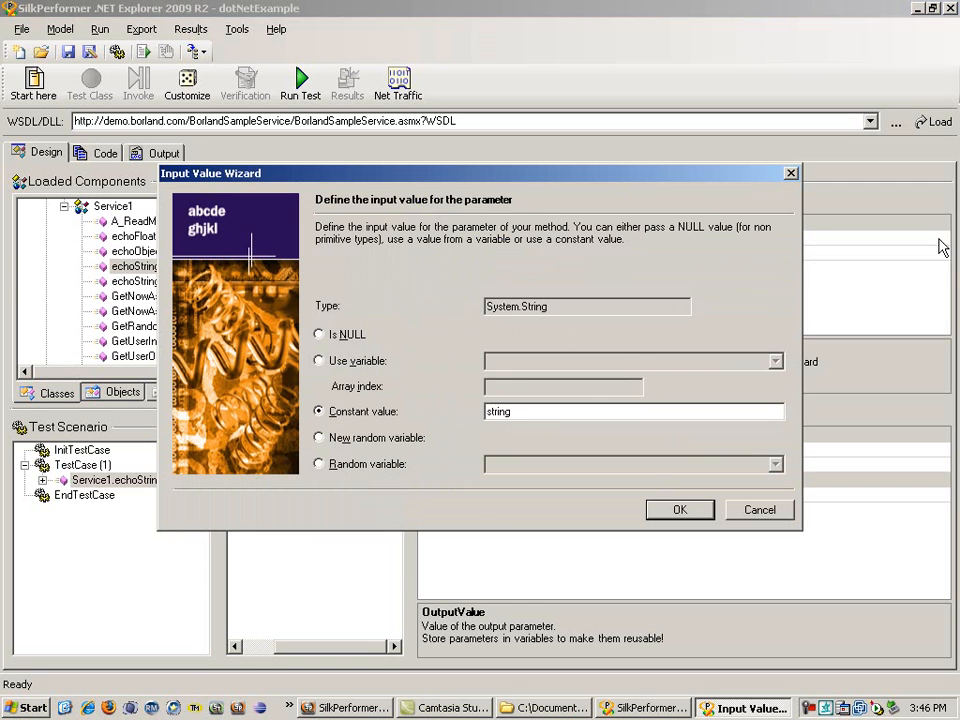
{"action": "left_click_drag", "start_coordinate": [565, 414], "coordinate": [450, 416]}
{"action": "type", "text": "Hello, world!"}
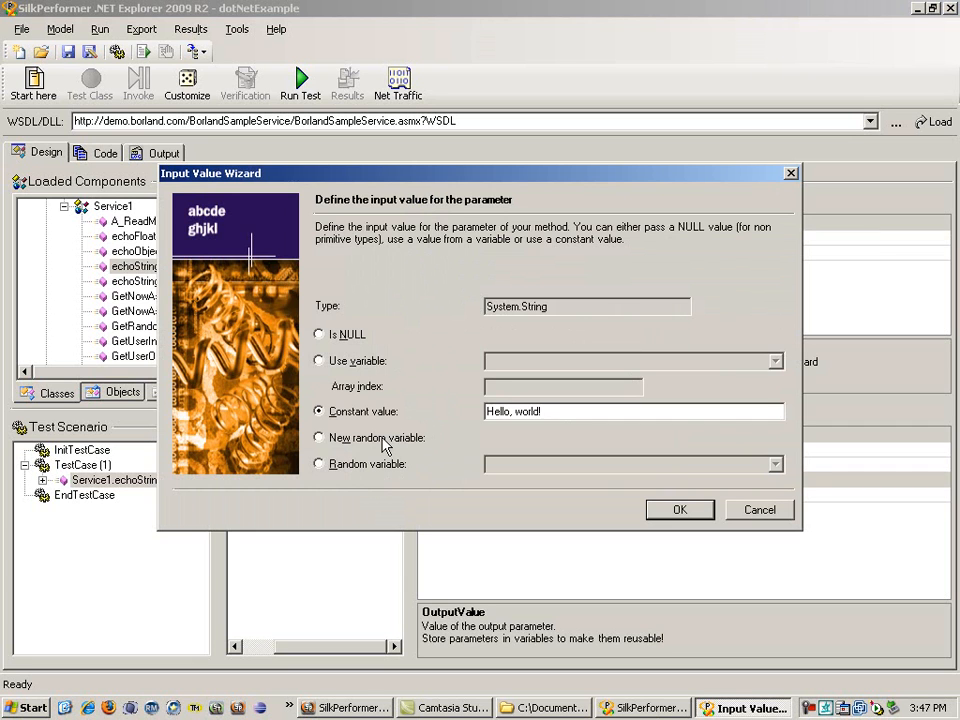
{"action": "key", "text": "Return"}
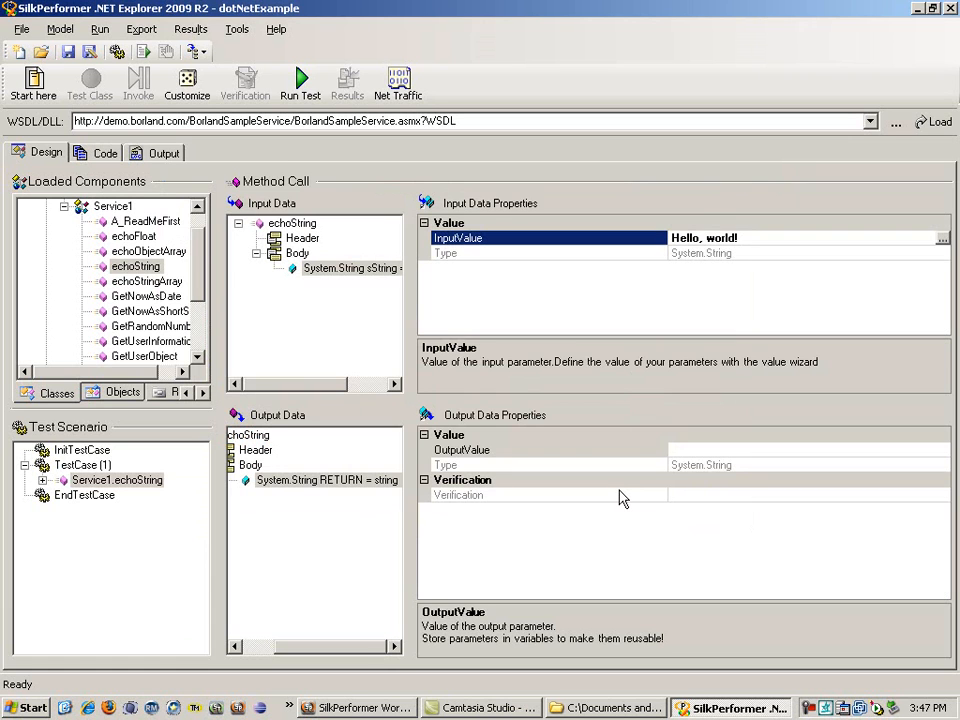
Step: Store the echoString return value in the variable mString with local scope
{"action": "left_click", "coordinate": [347, 483]}
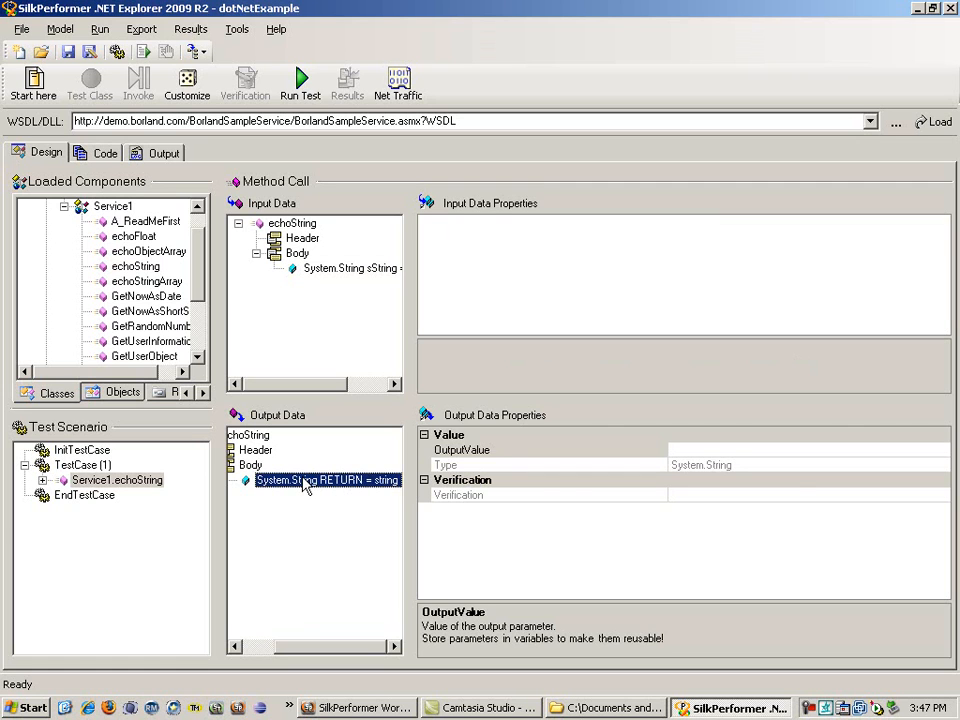
{"action": "left_click", "coordinate": [776, 449]}
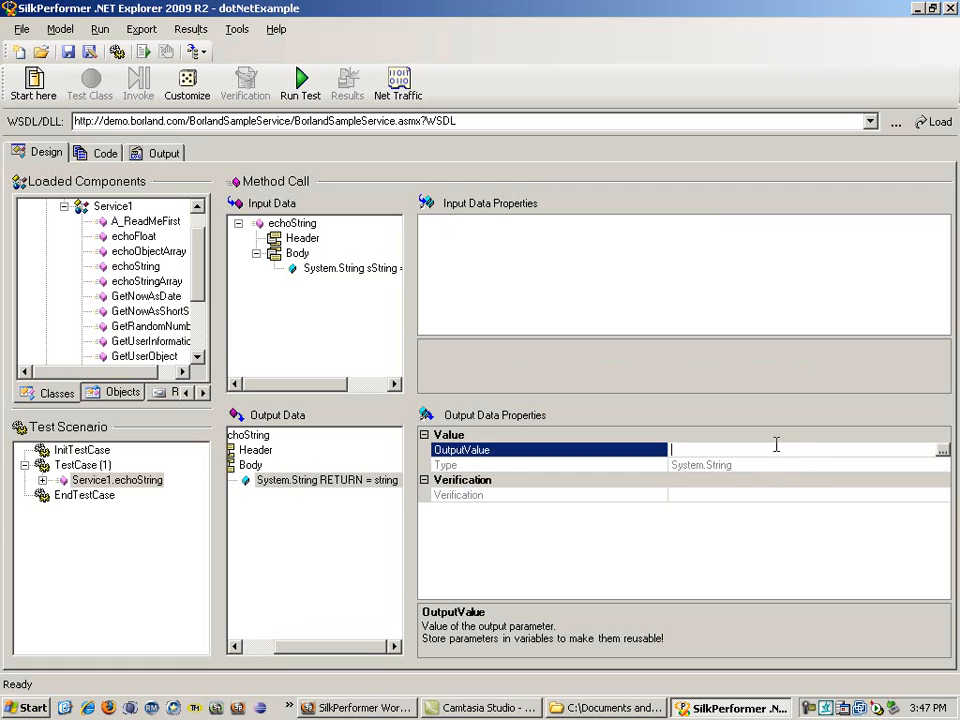
{"action": "left_click", "coordinate": [942, 453]}
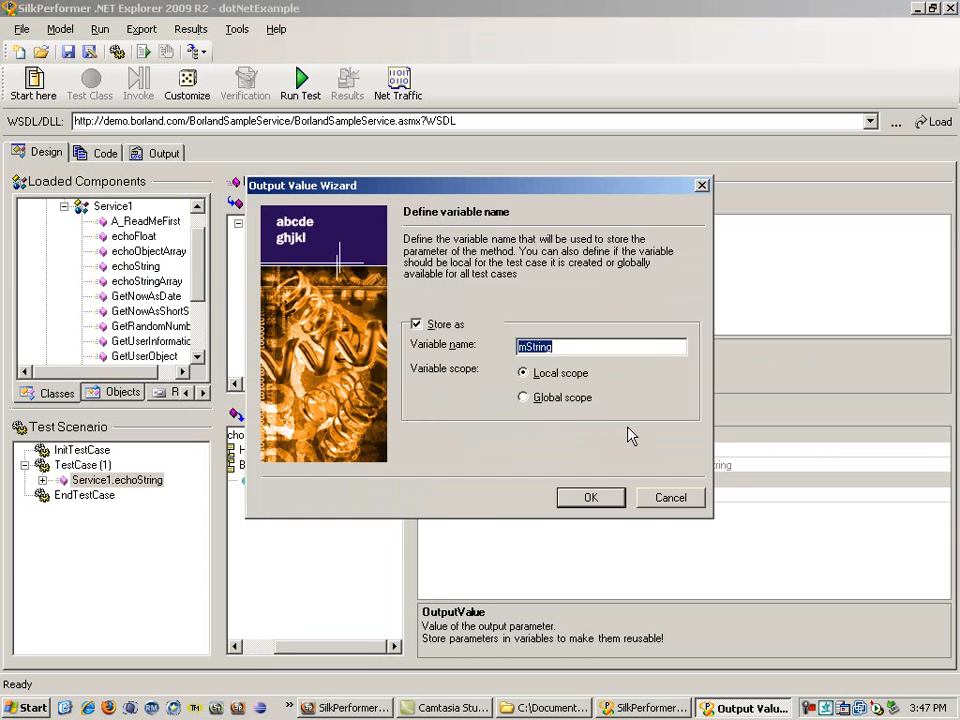
{"action": "left_click", "coordinate": [598, 501]}
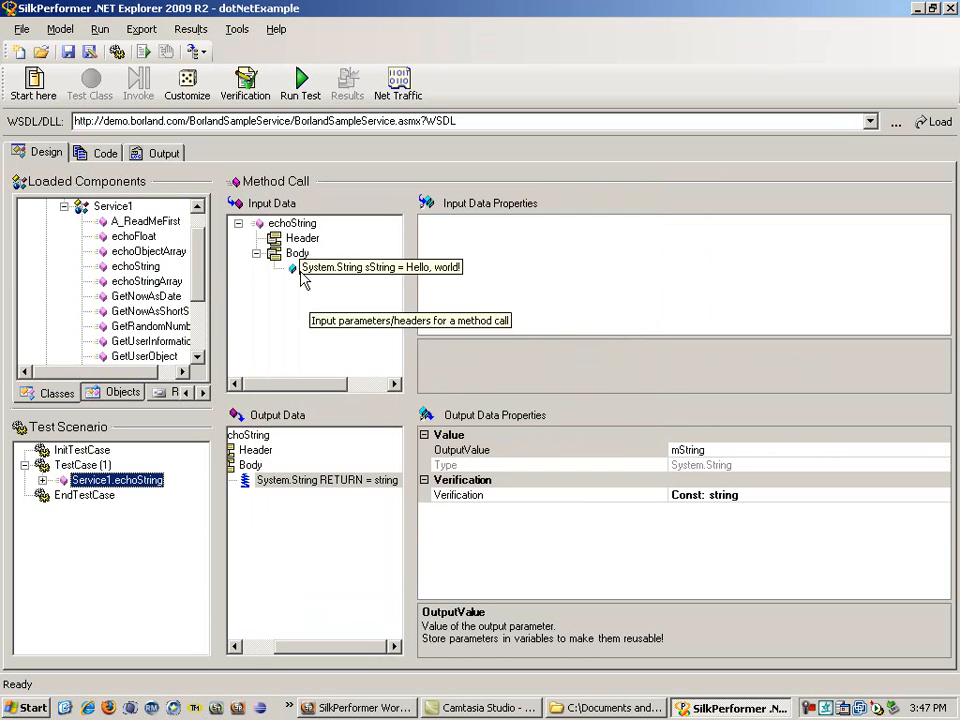
Step: Add a verification of the echoString return value against the constant string "Hello, world!", ignoring case
{"action": "left_click", "coordinate": [245, 82]}
{"action": "left_click_drag", "start_coordinate": [505, 349], "coordinate": [461, 347]}
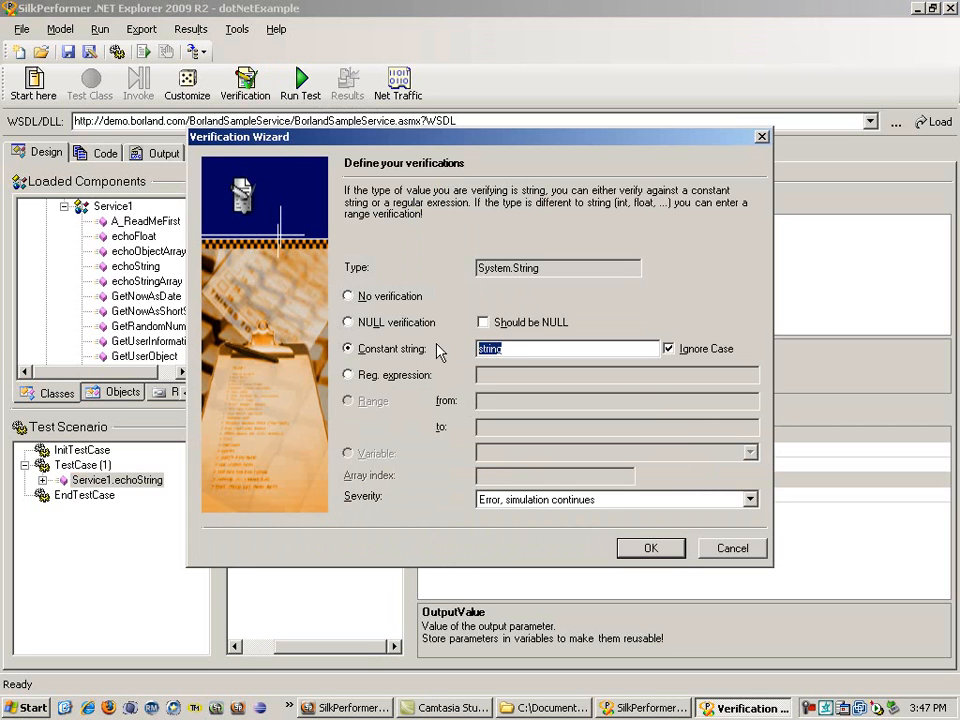
{"action": "type", "text": "Hello, world!"}
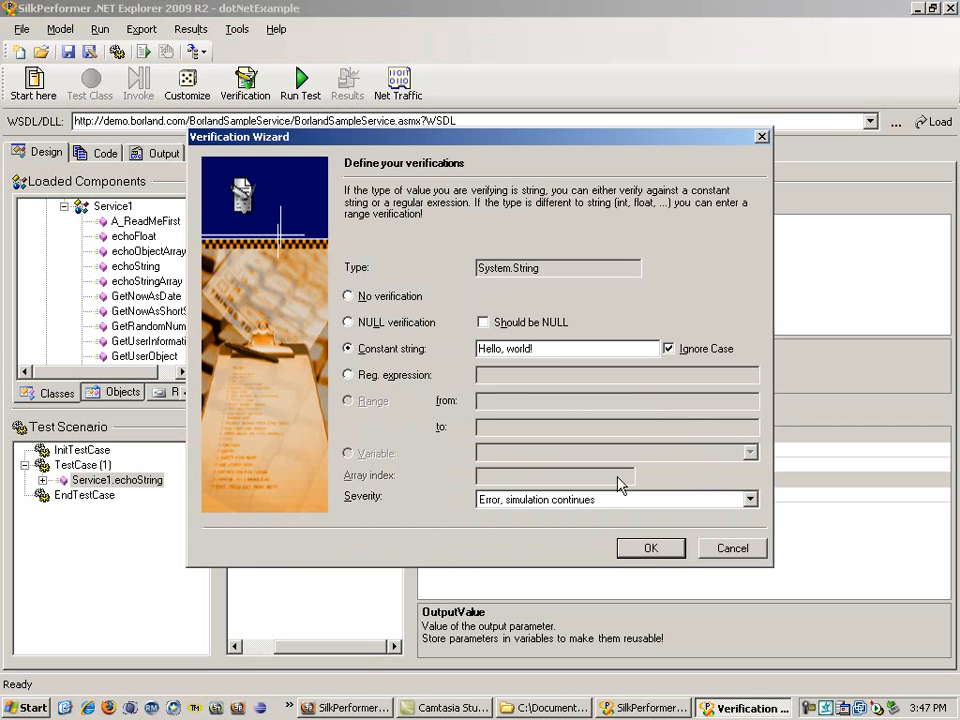
{"action": "left_click", "coordinate": [658, 551]}
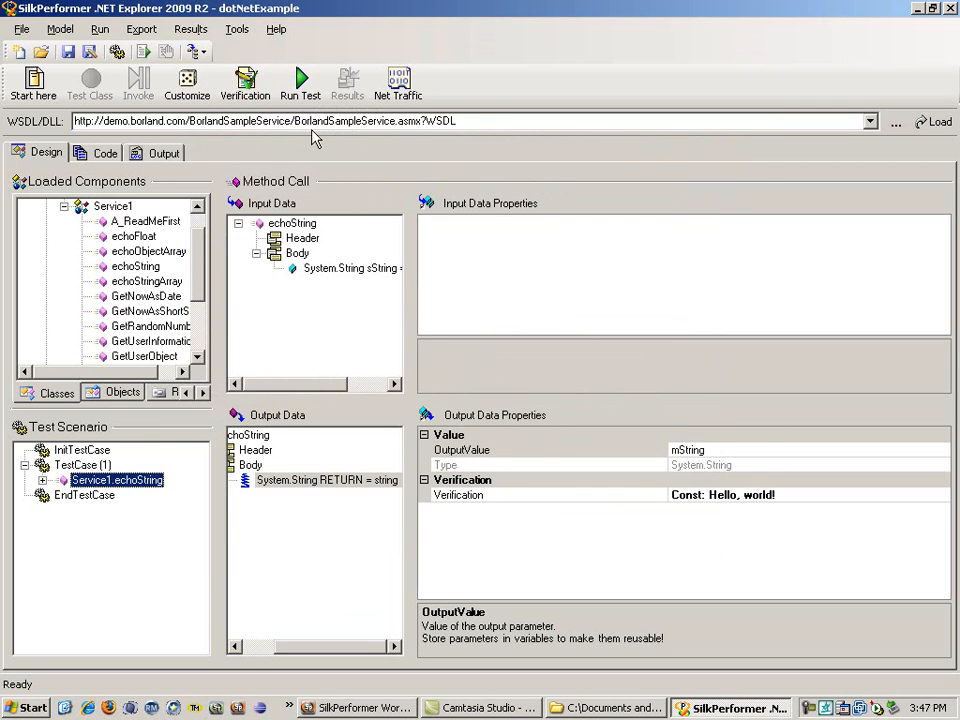
Step: Run the test case and expand the input parameters of its Service1.echoString call in the test scenario
{"action": "left_click", "coordinate": [301, 82]}
{"action": "left_click", "coordinate": [590, 498]}
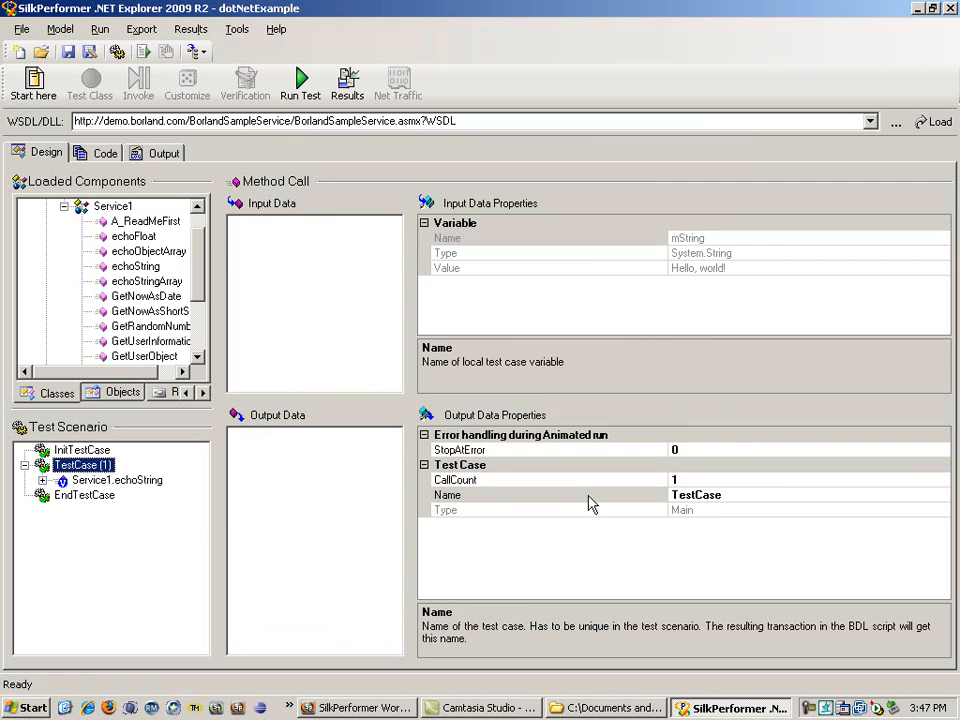
{"action": "left_click", "coordinate": [42, 481]}
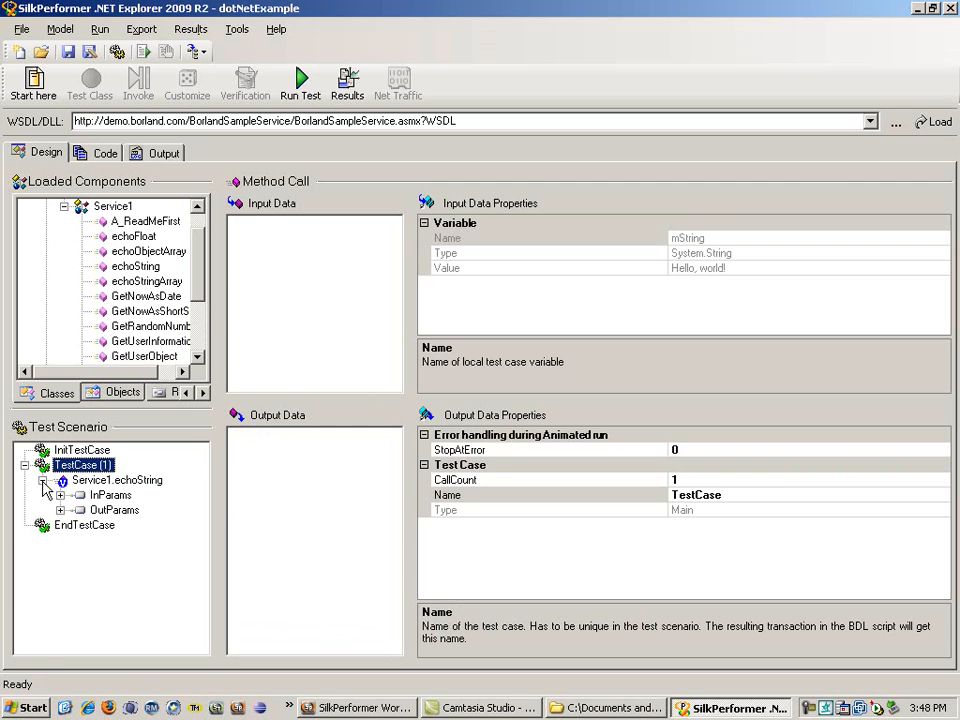
{"action": "left_click", "coordinate": [60, 495]}
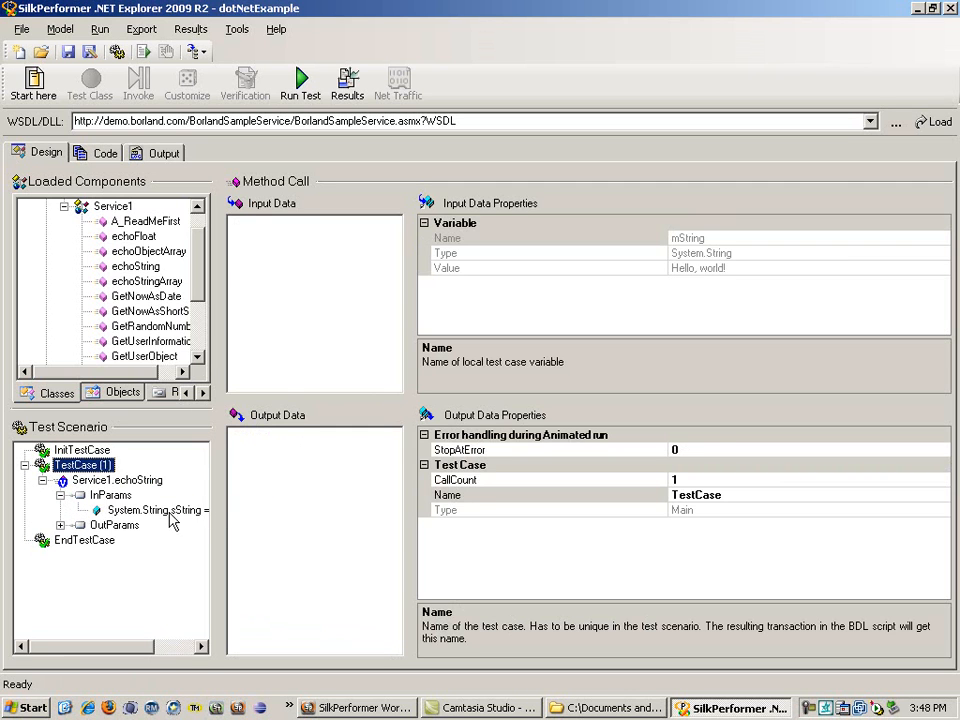
Step: Examine the echoString call's input and output parameters in the test scenario and the output log of the test run
{"action": "left_click", "coordinate": [112, 512]}
{"action": "left_click", "coordinate": [60, 525]}
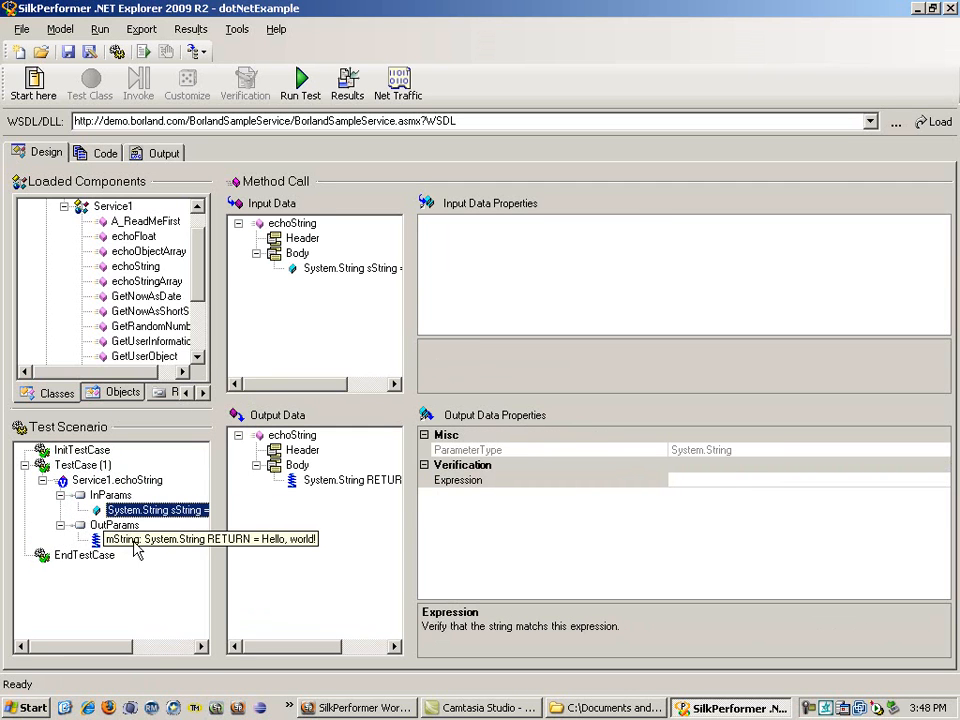
{"action": "left_click", "coordinate": [98, 539]}
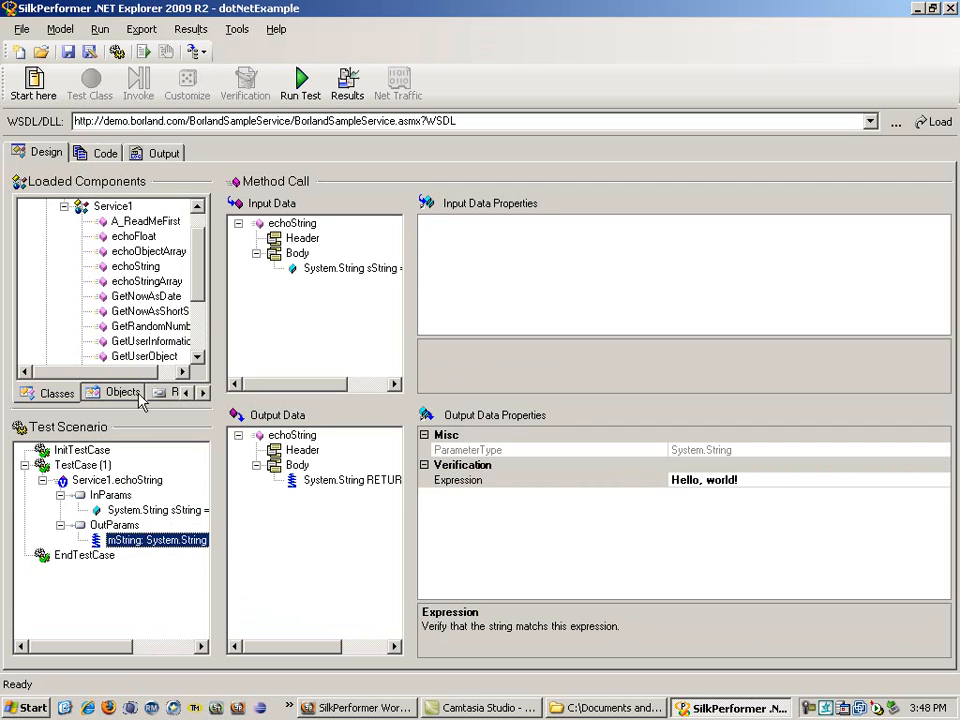
{"action": "left_click", "coordinate": [165, 153]}
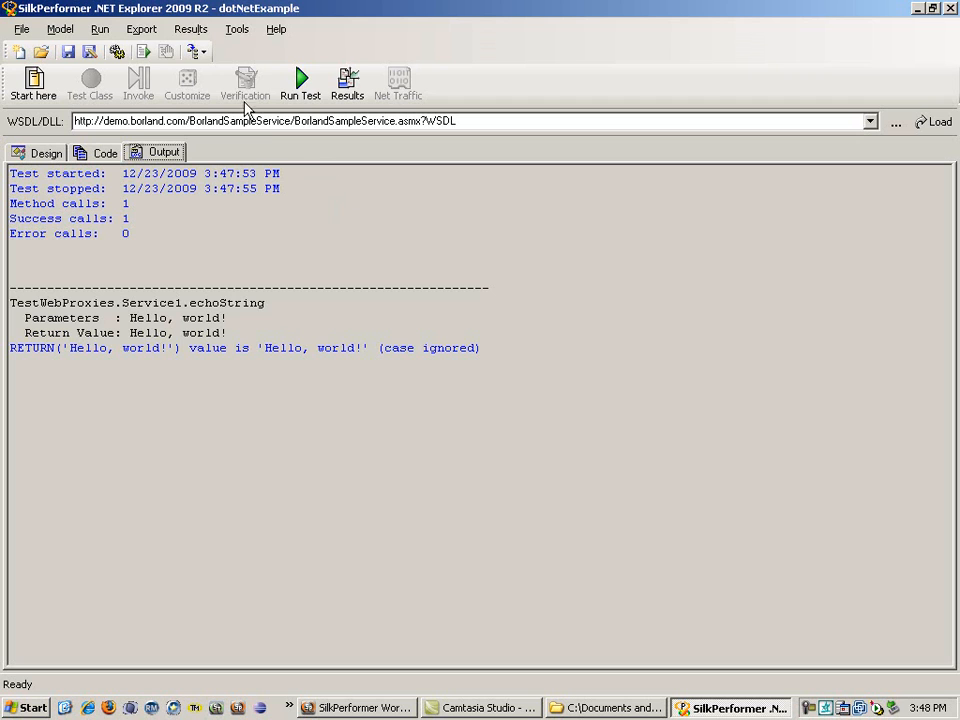
Step: Export the test as a SilkPerformer Web Project named dotNetExample_SP, with the exported project set to open after export
{"action": "left_click", "coordinate": [150, 33]}
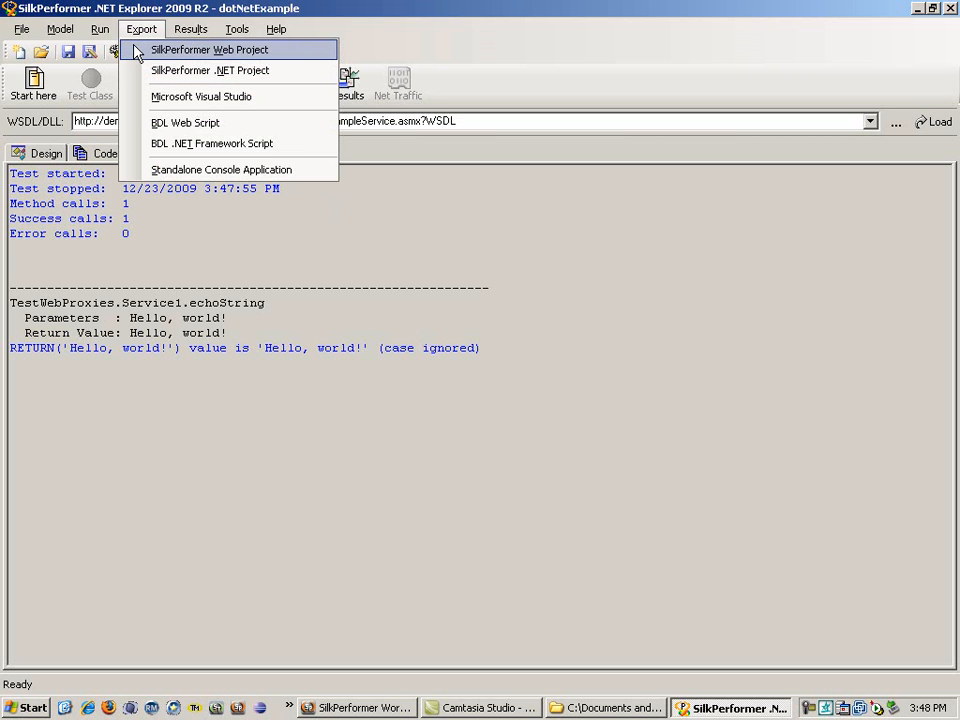
{"action": "left_click", "coordinate": [137, 55]}
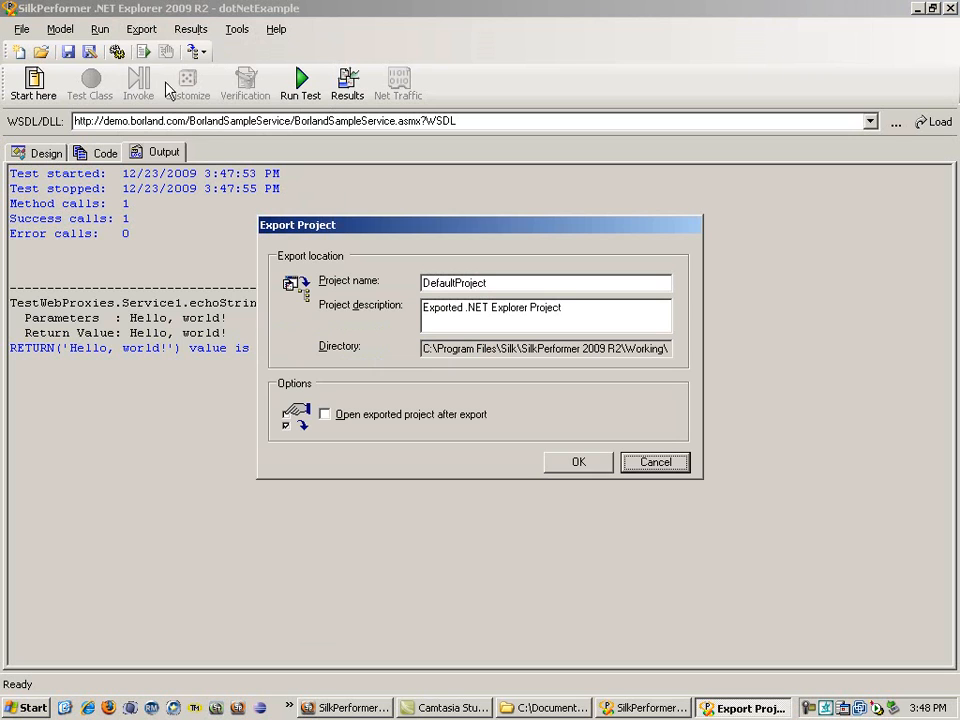
{"action": "left_click_drag", "start_coordinate": [537, 285], "coordinate": [366, 282]}
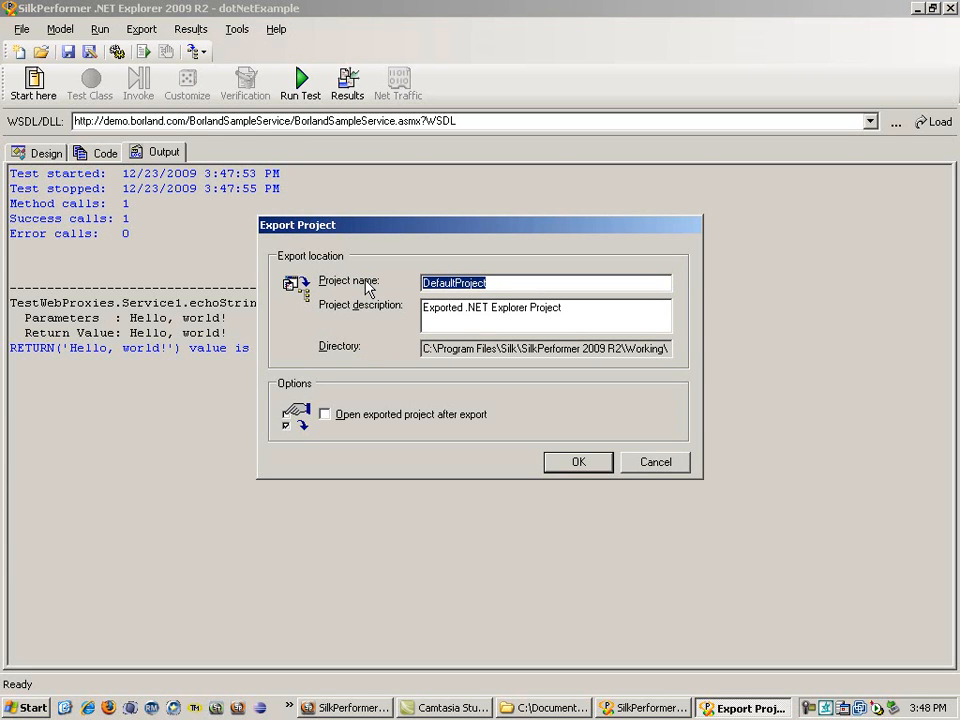
{"action": "type", "text": "dotNetExample_SP"}
{"action": "left_click", "coordinate": [324, 413]}
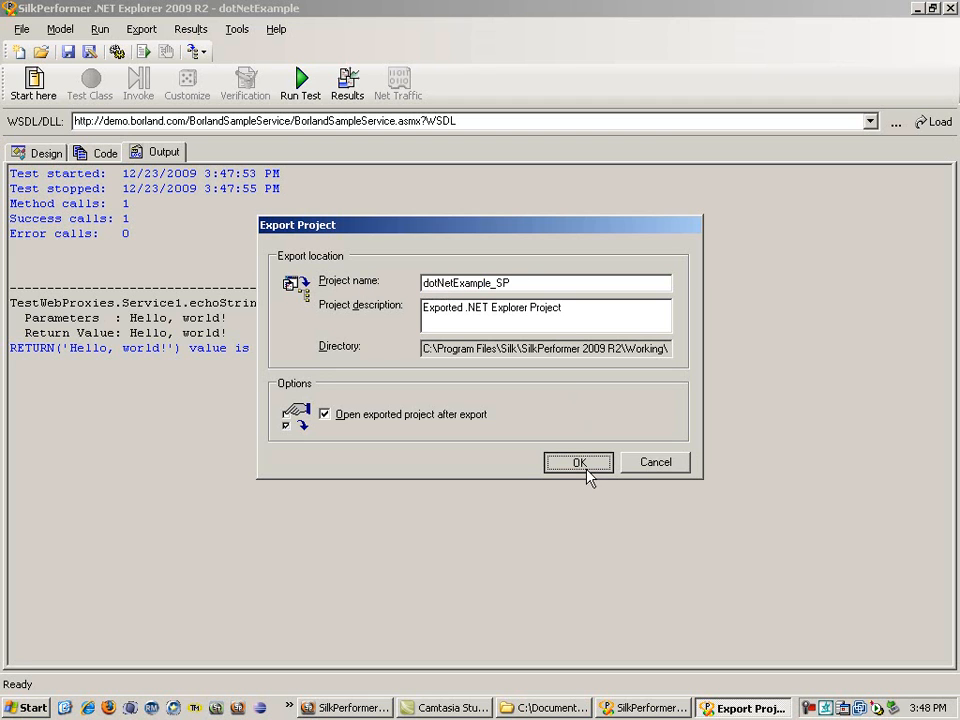
{"action": "left_click", "coordinate": [587, 468]}
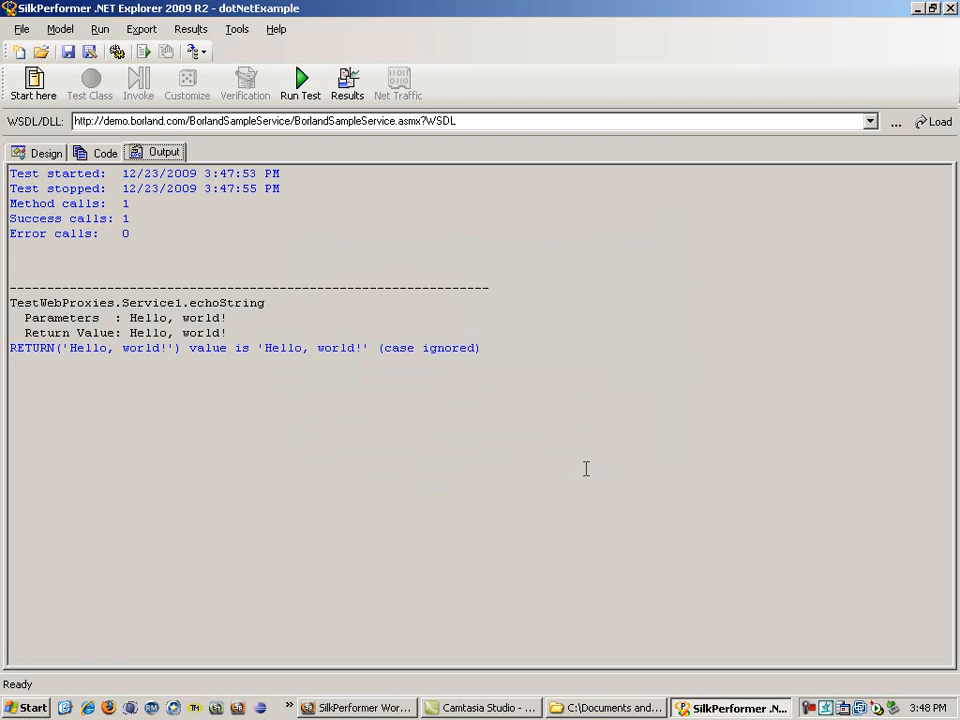